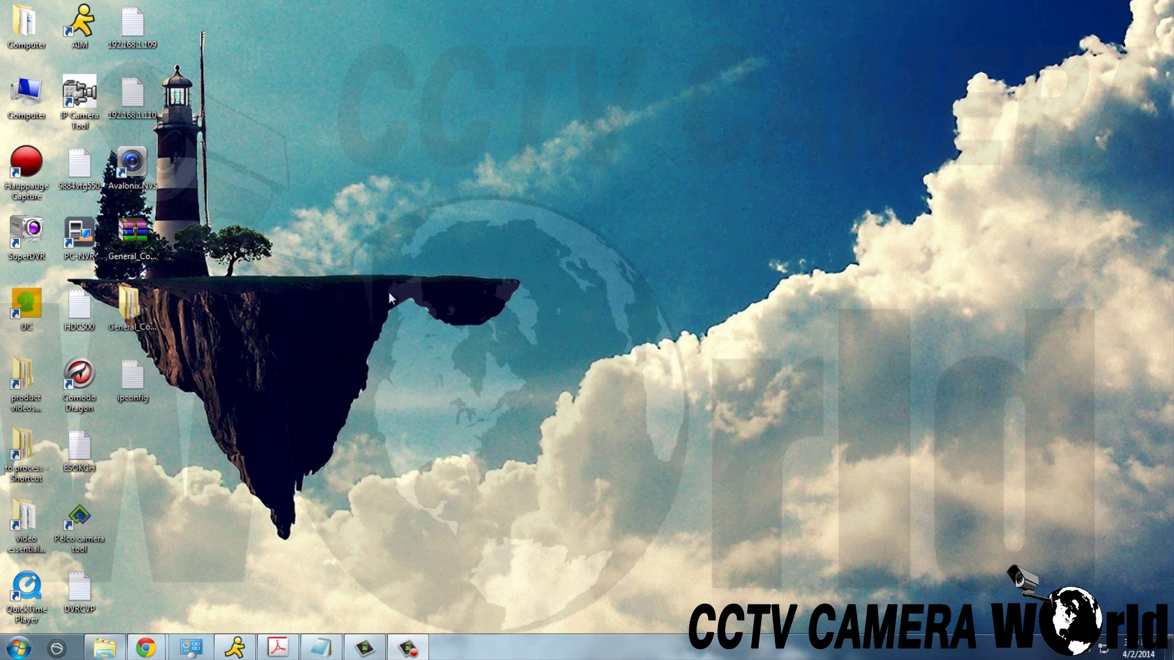
Open the General_ConfigTool folder and its program subfolder, and launch ConfigTool.exe.
{"action": "double_click", "coordinate": [142, 310]}
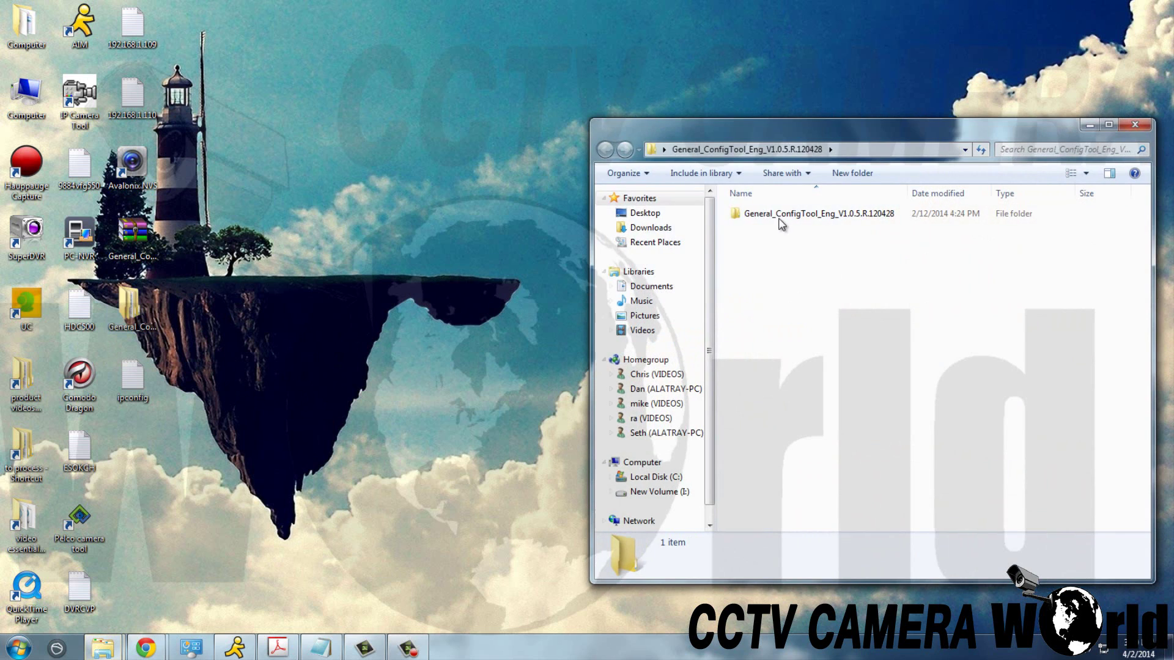
{"action": "left_click", "coordinate": [776, 218]}
{"action": "double_click", "coordinate": [777, 217]}
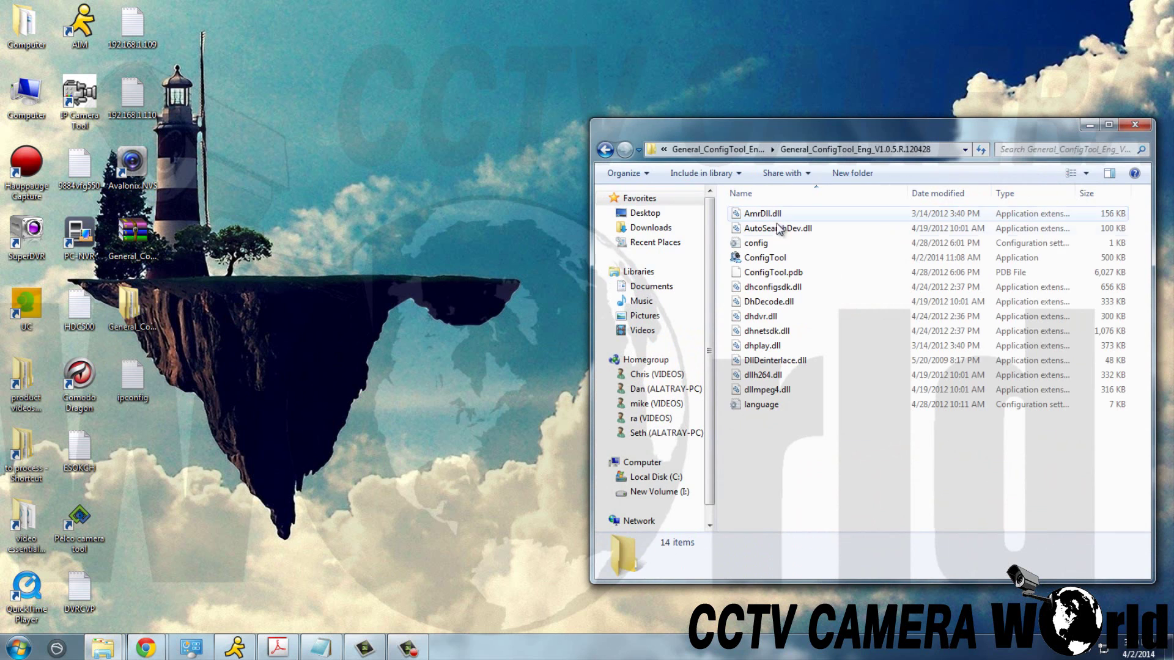
{"action": "double_click", "coordinate": [761, 260]}
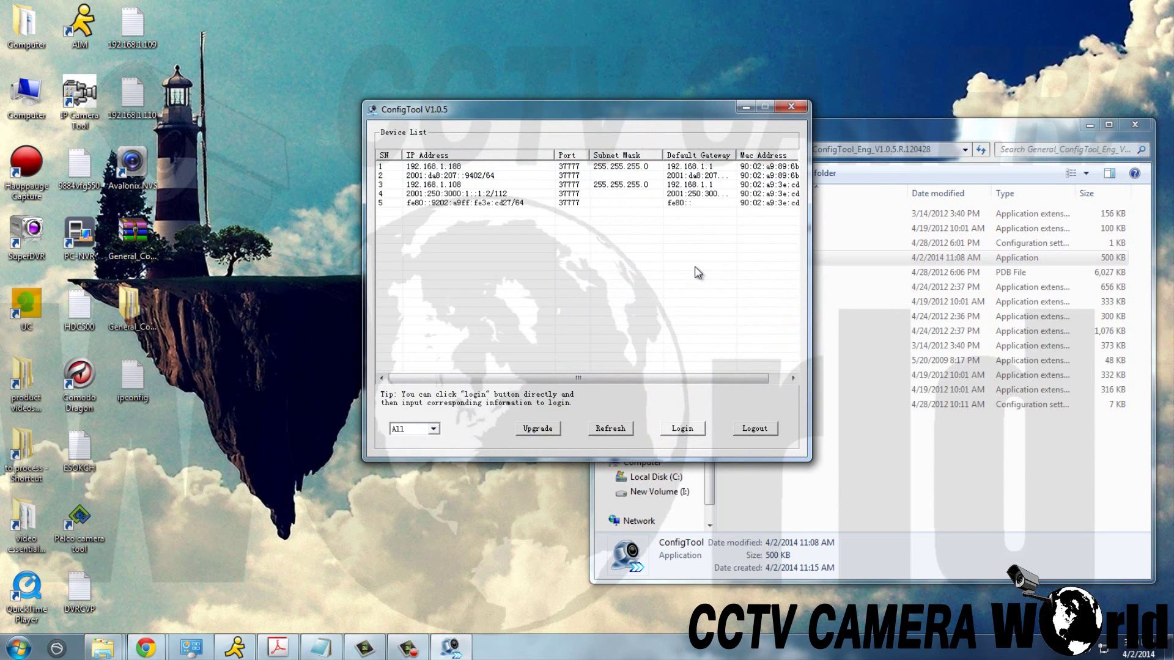
Step through the five discovered devices and select the camera at 192.168.1.108.
{"action": "left_click", "coordinate": [453, 167]}
{"action": "left_click", "coordinate": [451, 176]}
{"action": "left_click", "coordinate": [450, 184]}
{"action": "left_click", "coordinate": [450, 194]}
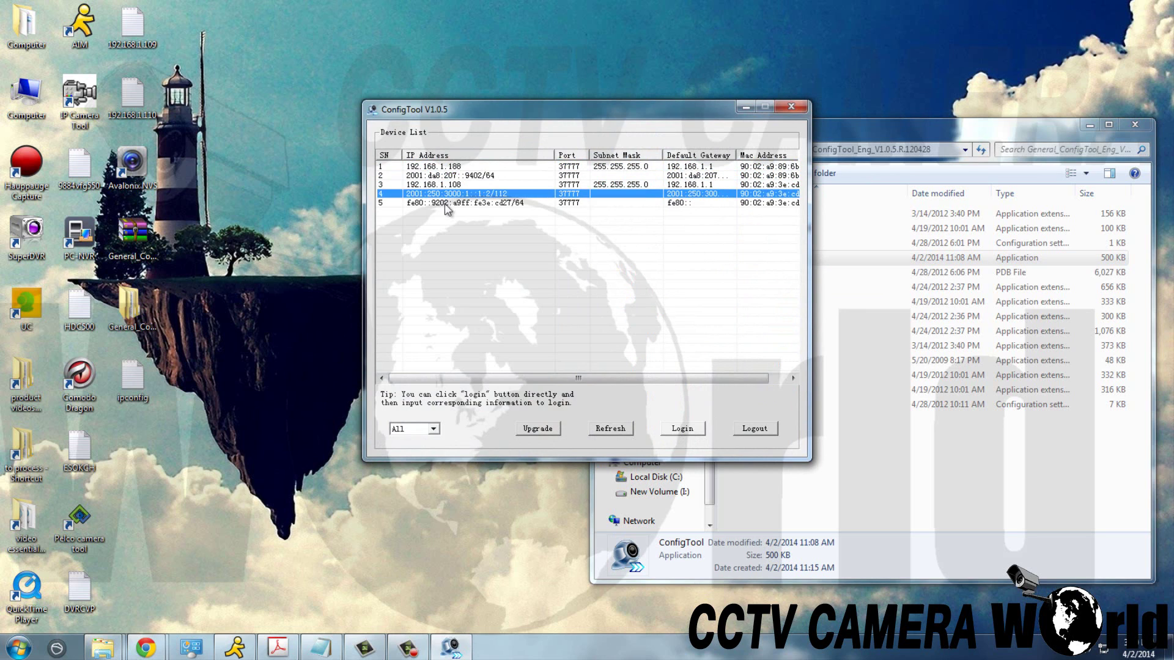
{"action": "left_click", "coordinate": [450, 202]}
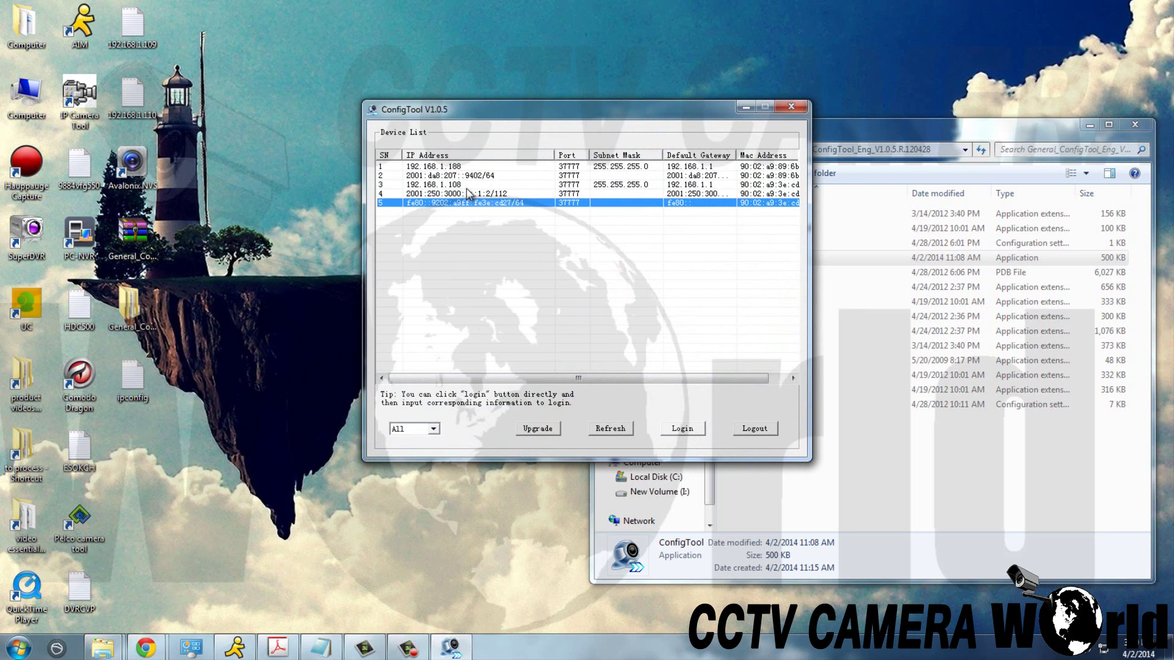
{"action": "left_click", "coordinate": [425, 185]}
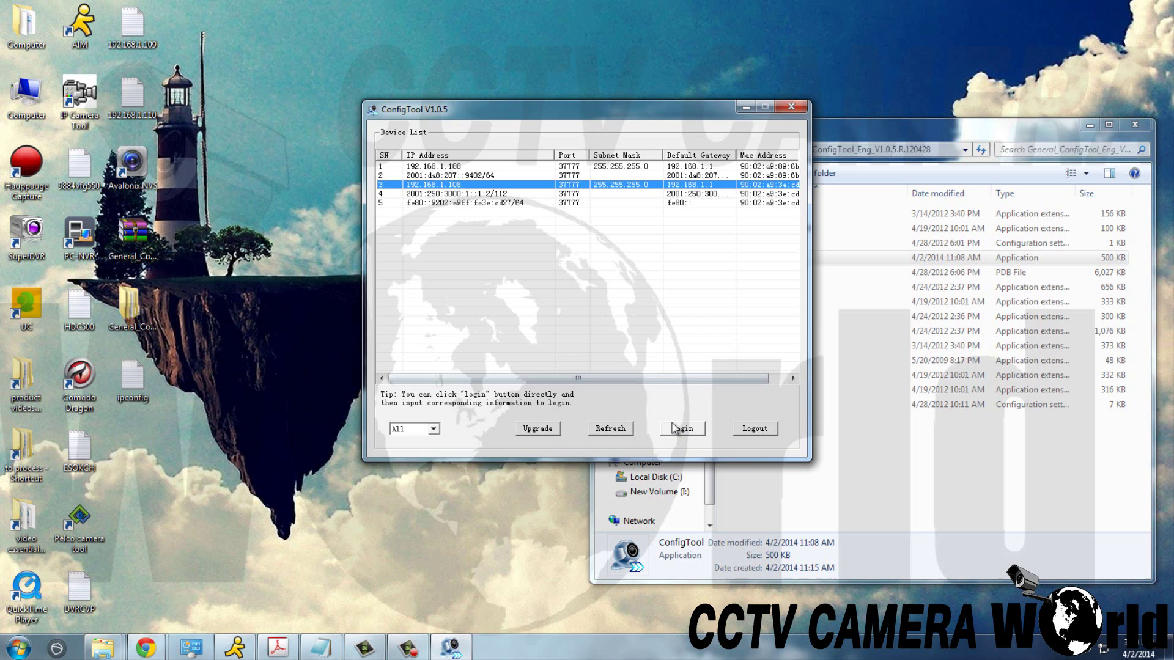
Log in to the 192.168.1.108 camera with the pre-filled credentials and move its Network Parameter window aside.
{"action": "left_click", "coordinate": [680, 428]}
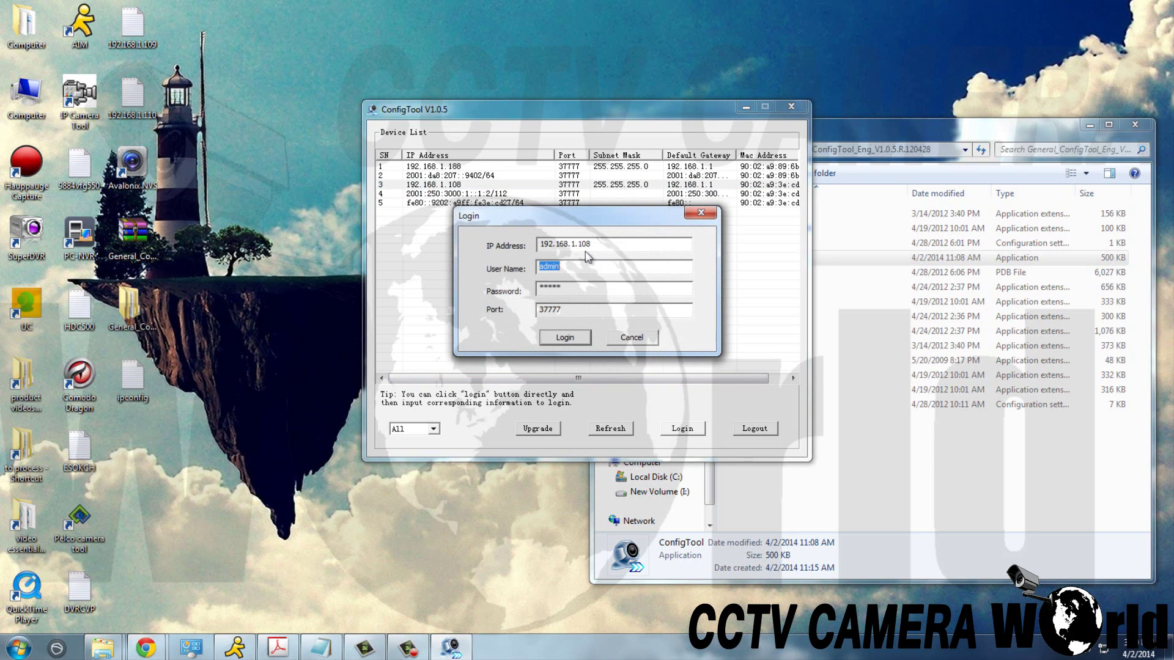
{"action": "left_click", "coordinate": [566, 337]}
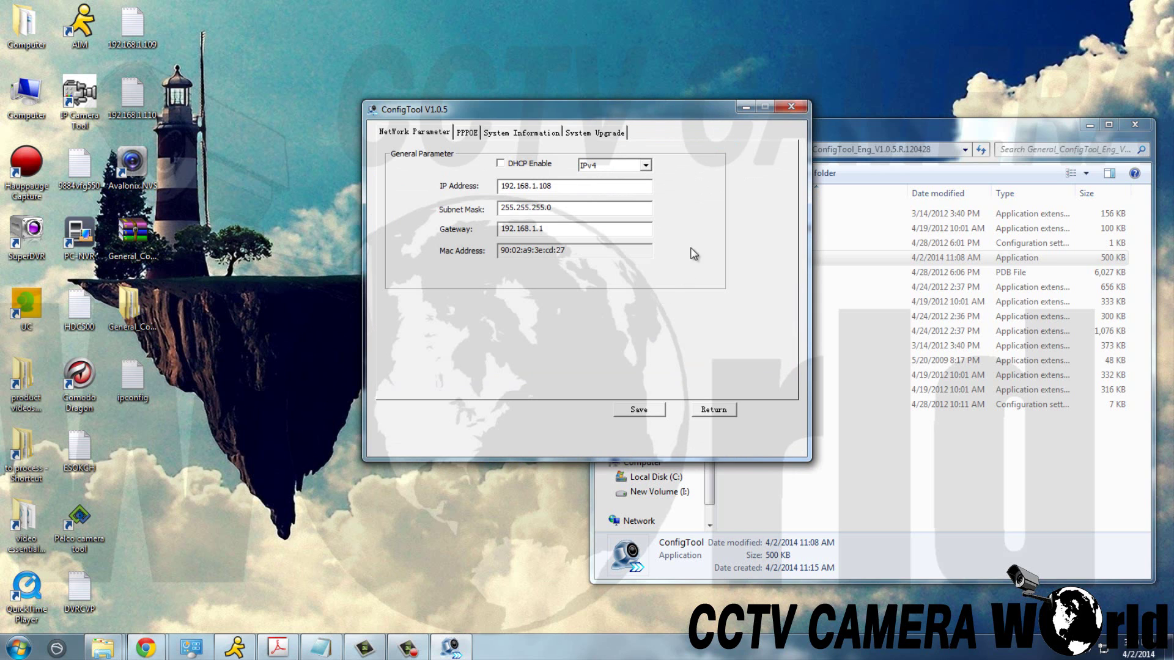
{"action": "left_click_drag", "start_coordinate": [675, 116], "coordinate": [743, 68]}
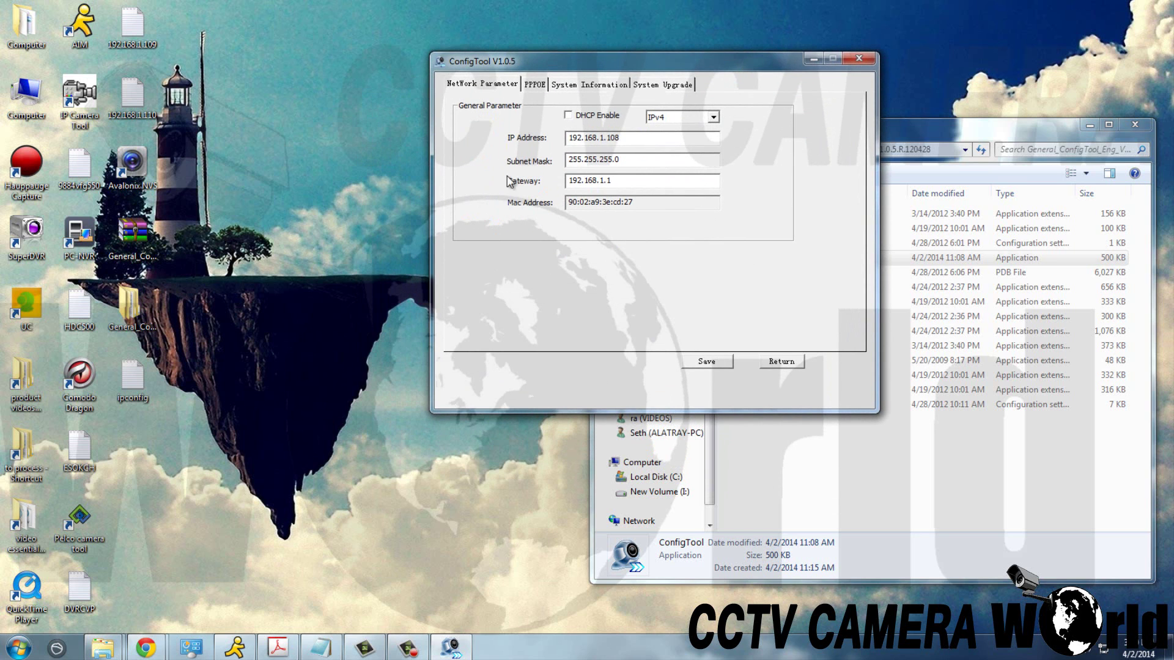
{"action": "left_click_drag", "start_coordinate": [620, 63], "coordinate": [641, 58]}
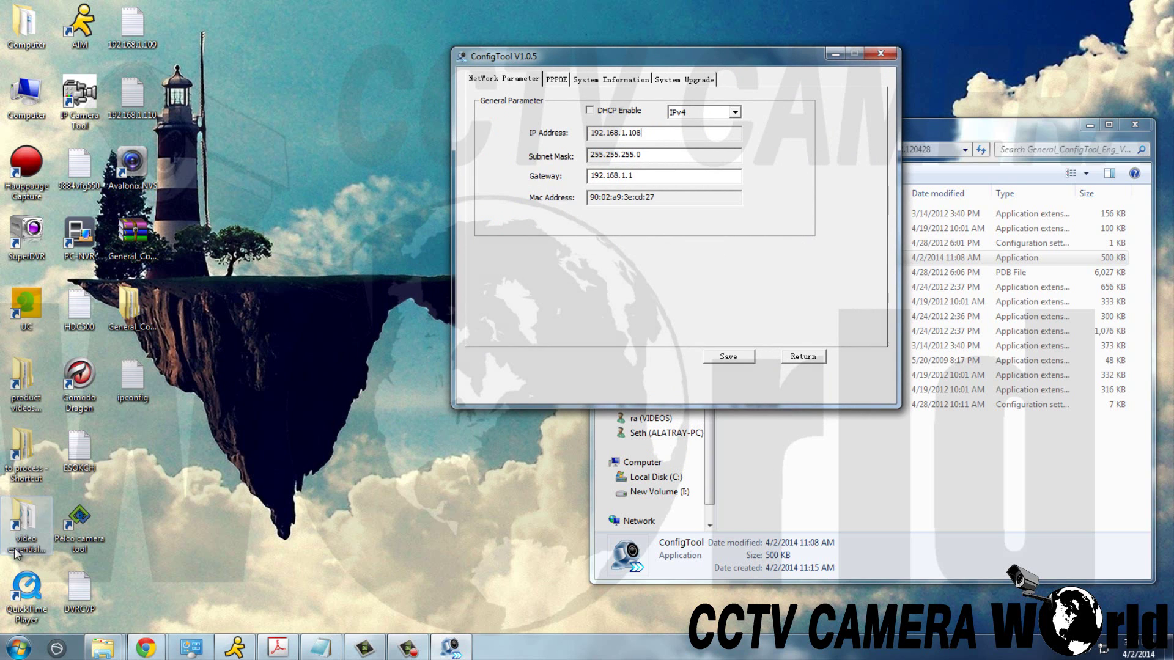
Open Command Prompt by searching cmd from the Start menu.
{"action": "left_click", "coordinate": [19, 647]}
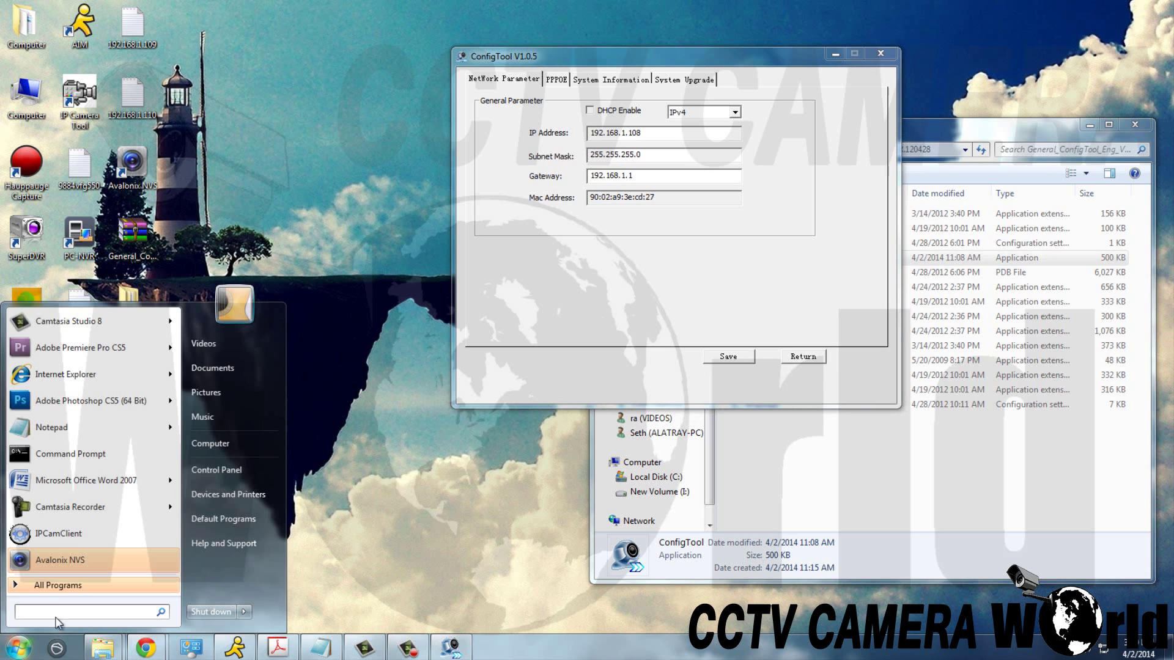
{"action": "type", "text": "cmd"}
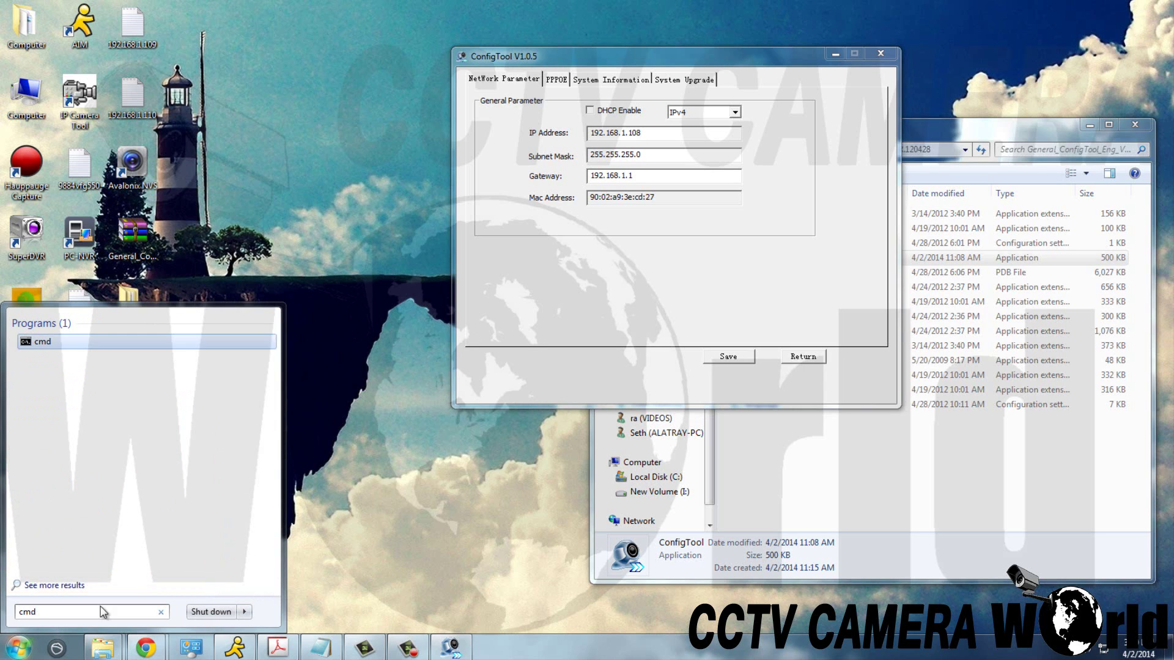
{"action": "left_click", "coordinate": [42, 343]}
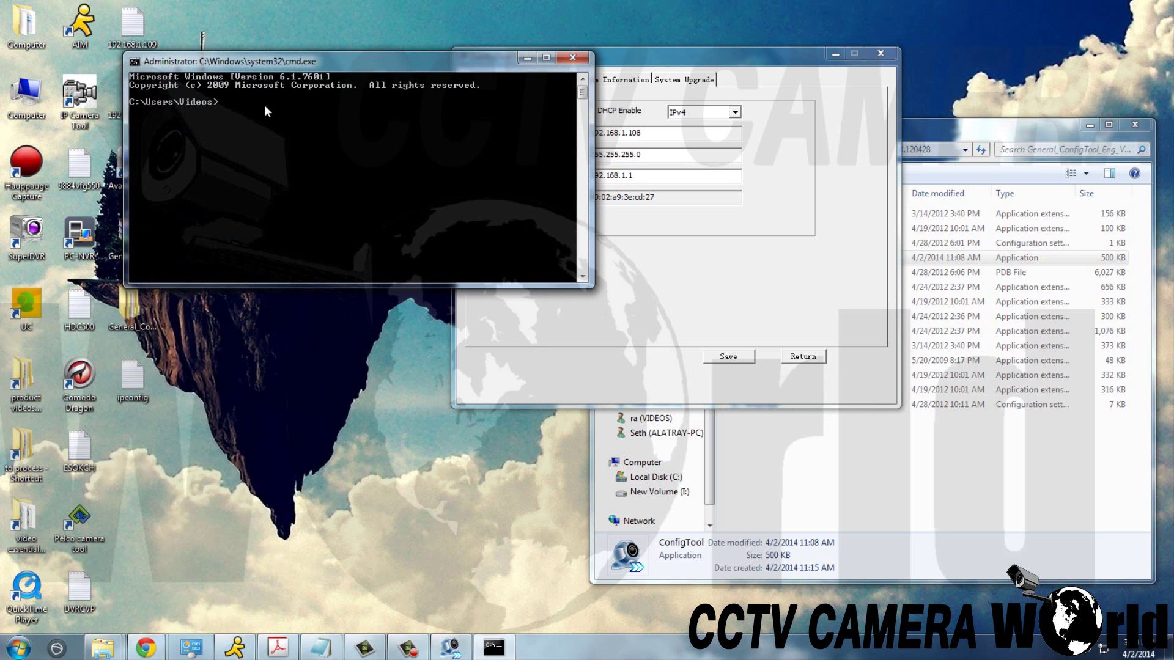
{"action": "left_click_drag", "start_coordinate": [363, 61], "coordinate": [267, 3]}
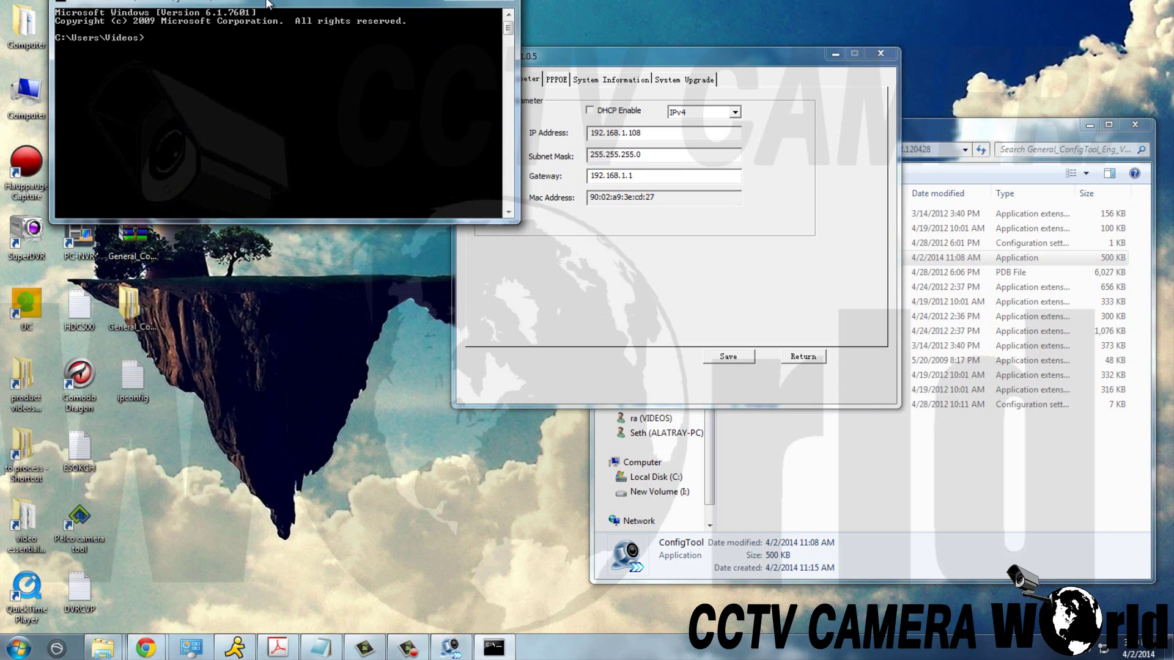
Run ipconfig and view the Ethernet adapter: IPv4 192.168.1.7, gateway 192.168.1.1.
{"action": "type", "text": "ipconfig"}
{"action": "key", "text": "Return"}
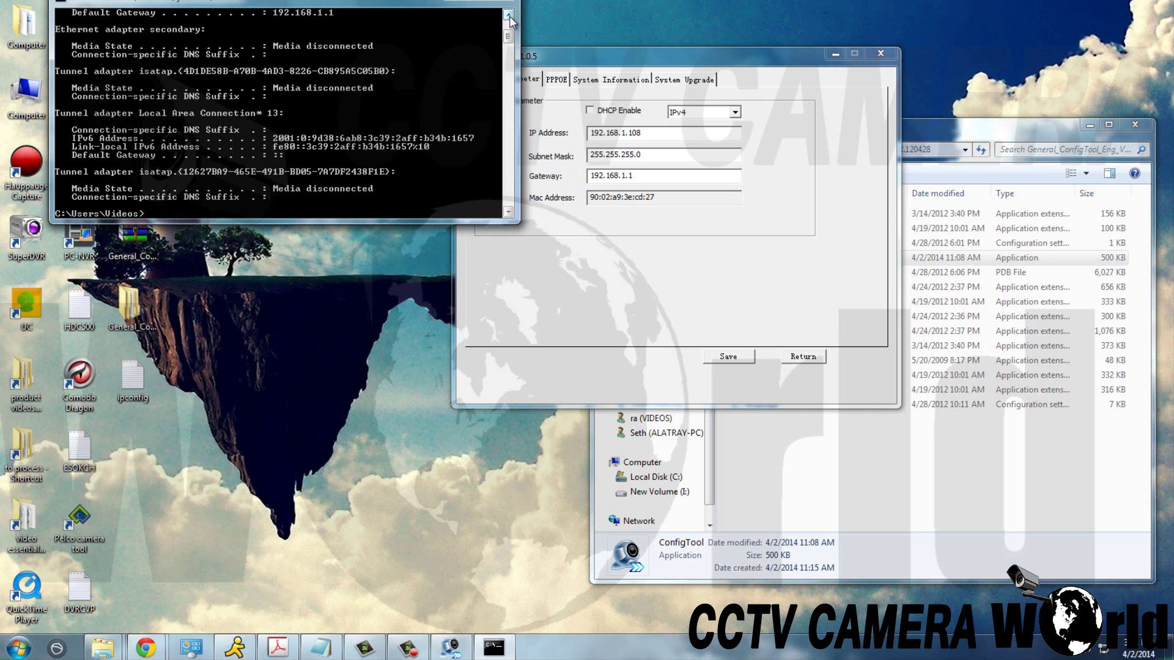
{"action": "scroll", "coordinate": [507, 26], "scroll_direction": "up", "scroll_amount": 2}
{"action": "scroll", "coordinate": [506, 26], "scroll_direction": "up", "scroll_amount": 3}
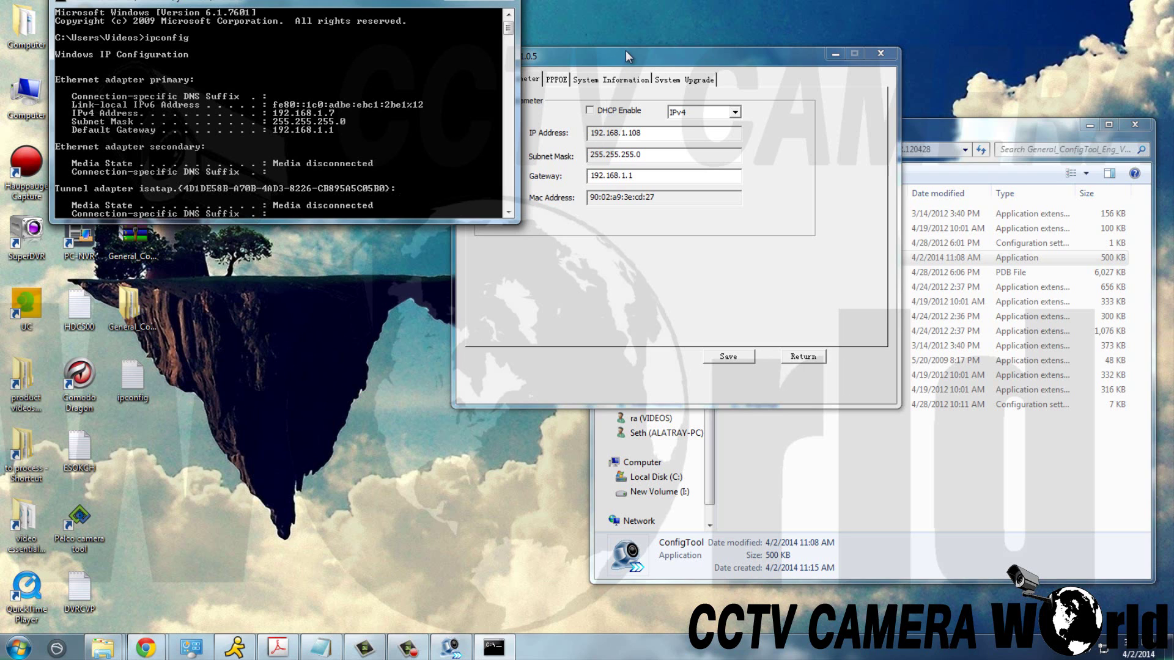
Highlight the camera's 255.255.255.0 subnet mask, then bring the ipconfig output forward to compare.
{"action": "left_click_drag", "start_coordinate": [649, 51], "coordinate": [694, 31]}
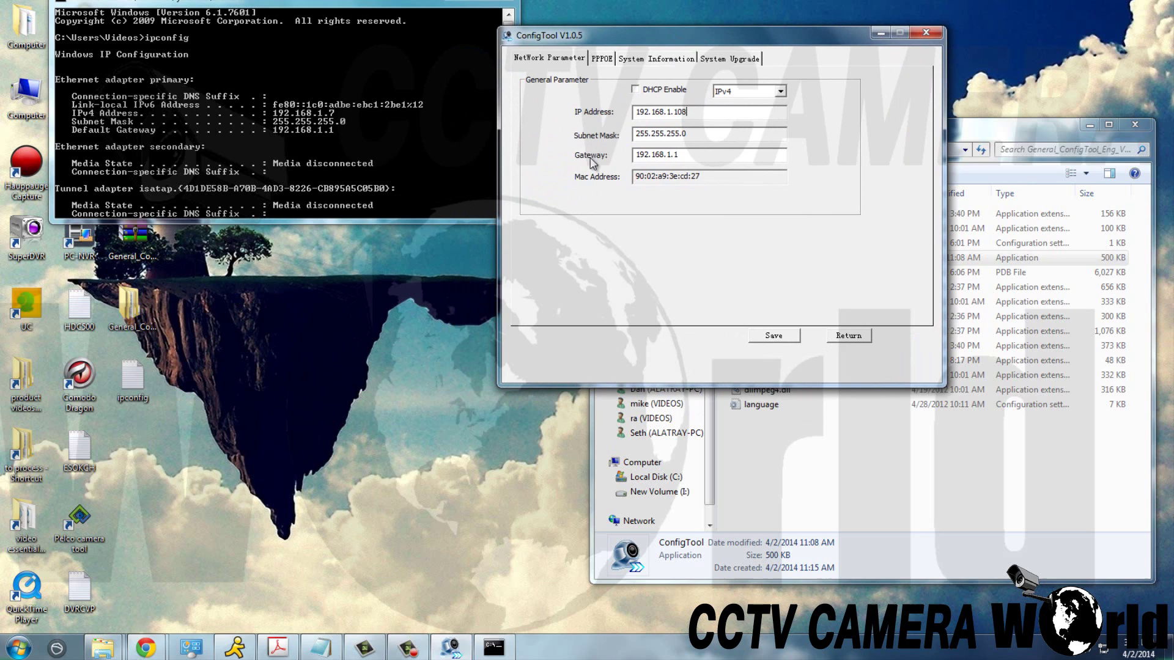
{"action": "left_click_drag", "start_coordinate": [671, 157], "coordinate": [614, 158]}
{"action": "left_click_drag", "start_coordinate": [697, 134], "coordinate": [607, 135]}
{"action": "left_click", "coordinate": [310, 132]}
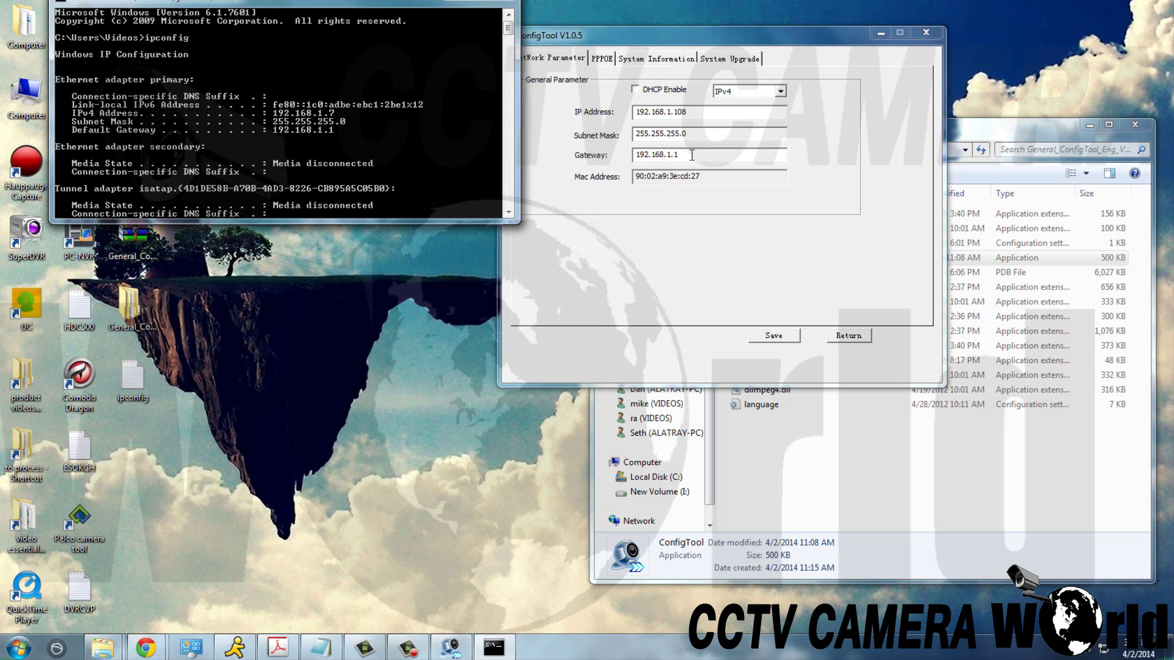
Edit the camera's IP Address field from 192.168.1.108 to 192.168.1.109.
{"action": "left_click", "coordinate": [702, 130]}
{"action": "left_click", "coordinate": [704, 114]}
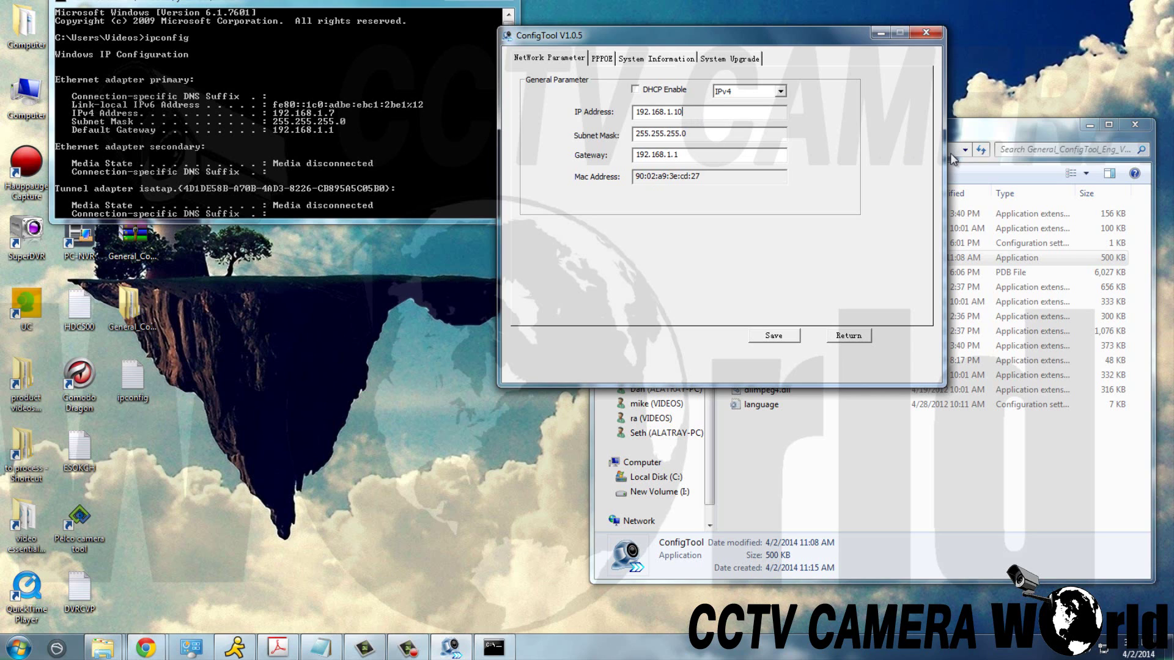
{"action": "type", "text": "9"}
{"action": "left_click", "coordinate": [511, 35]}
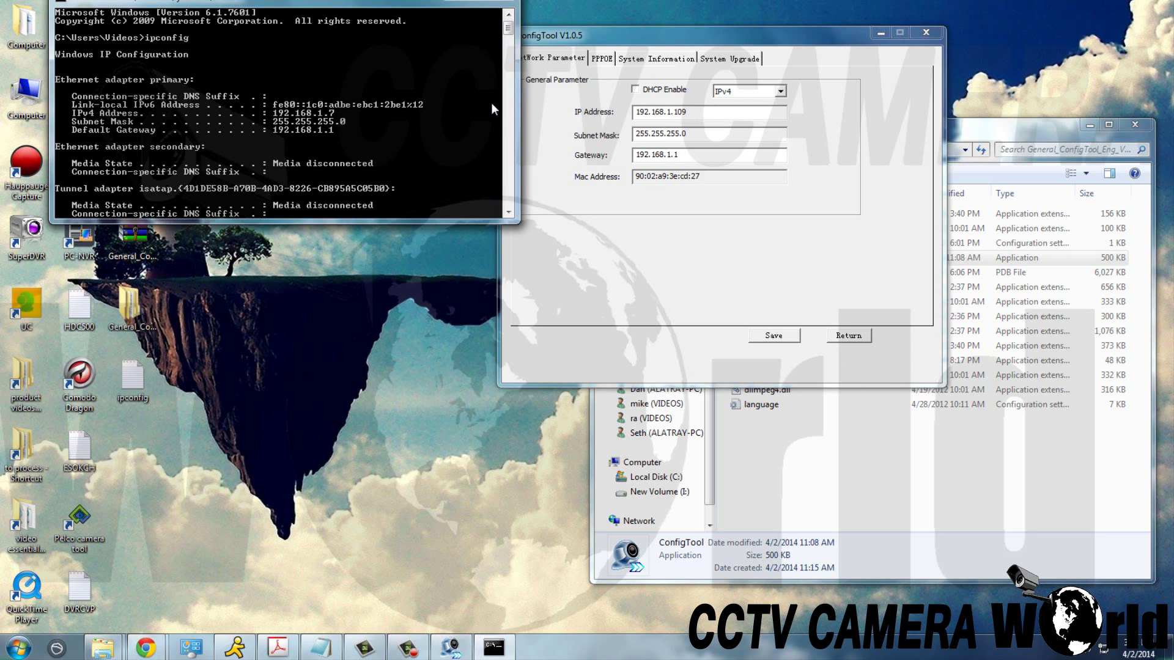
{"action": "left_click", "coordinate": [508, 212]}
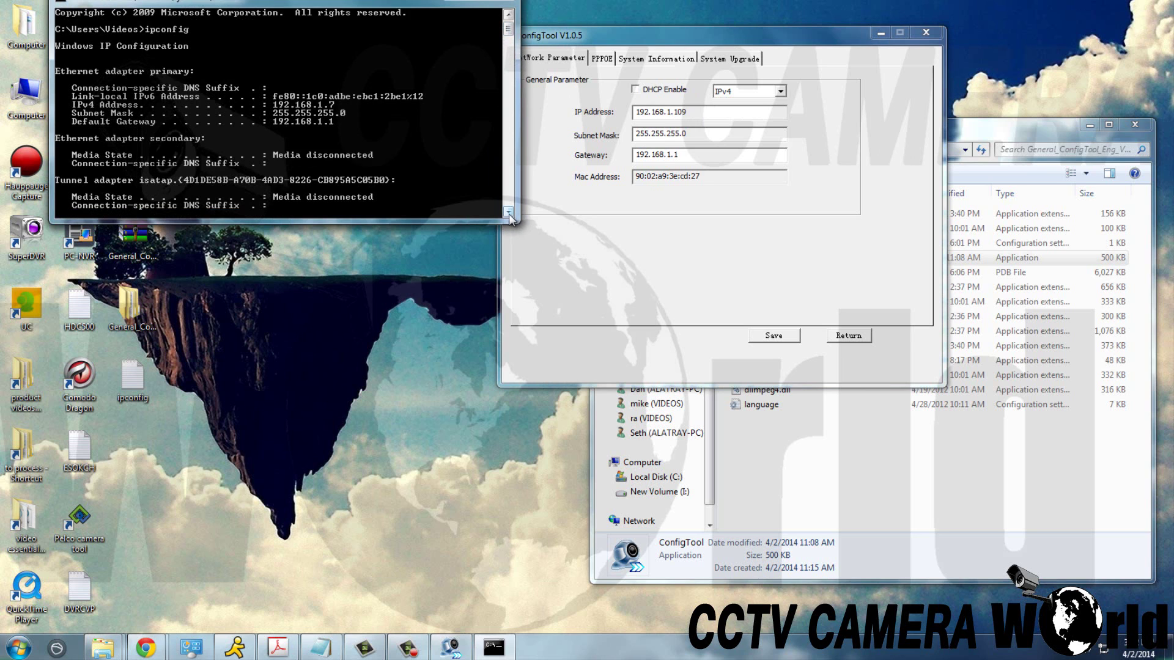
Ping 192.168.1.109 (host unreachable), then ping 192.168.1.108 (replies under 1 ms).
{"action": "scroll", "coordinate": [508, 214], "scroll_direction": "down", "scroll_amount": 5}
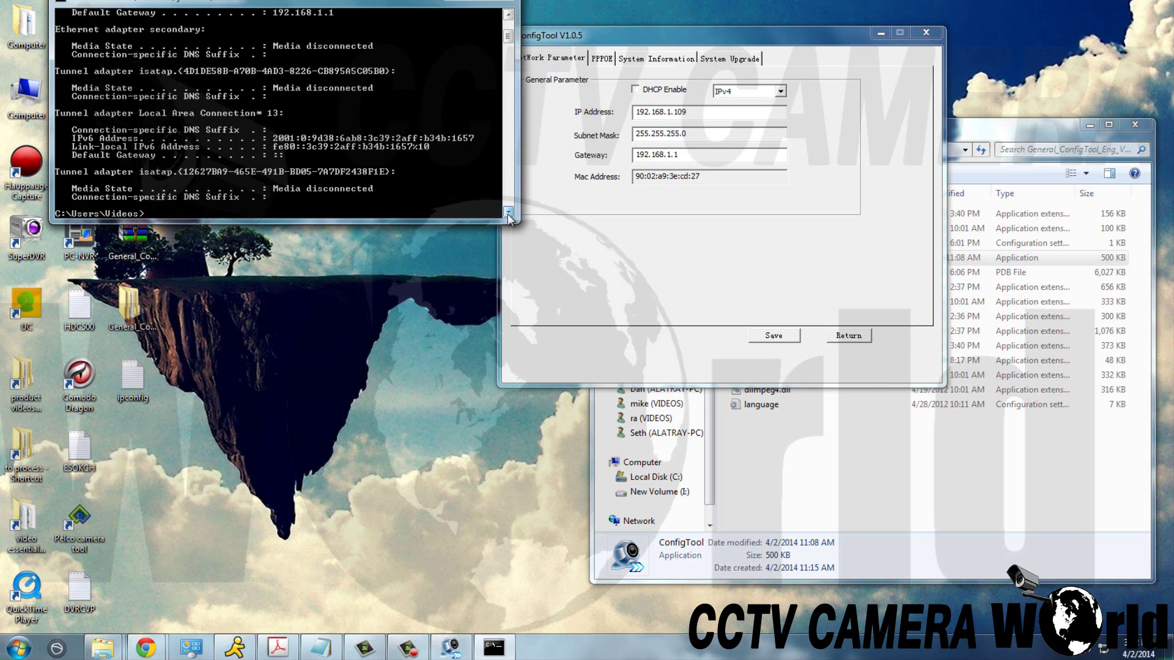
{"action": "scroll", "coordinate": [508, 214], "scroll_direction": "down", "scroll_amount": 1}
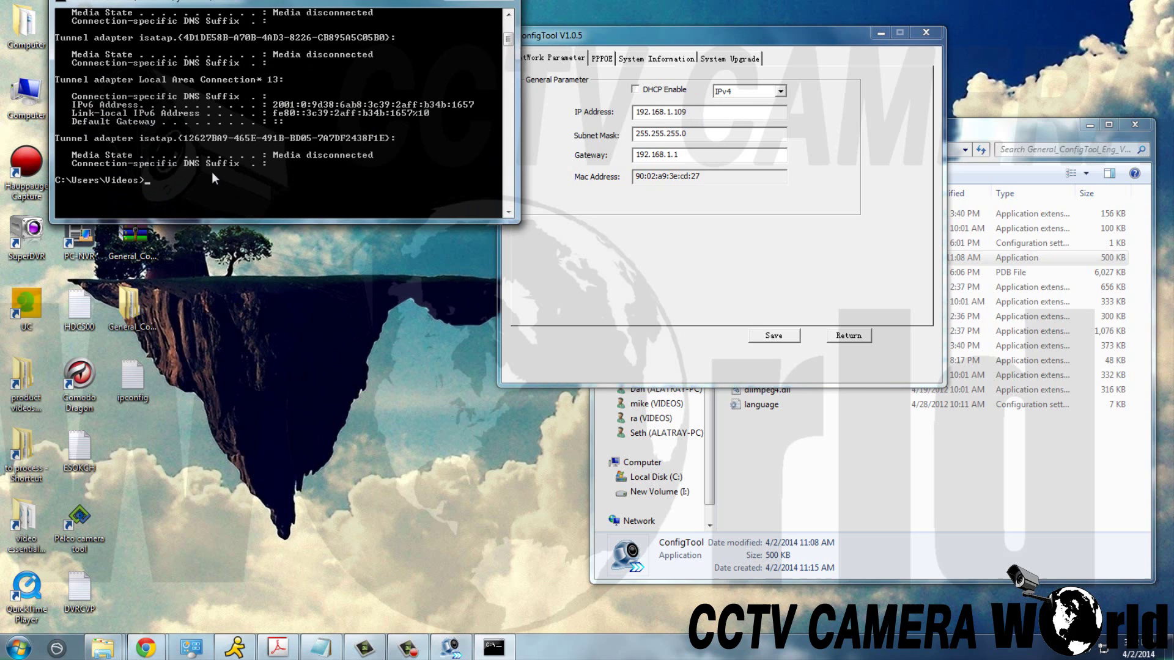
{"action": "type", "text": "ping"}
{"action": "type", "text": "192.168.1.109"}
{"action": "key", "text": "Return"}
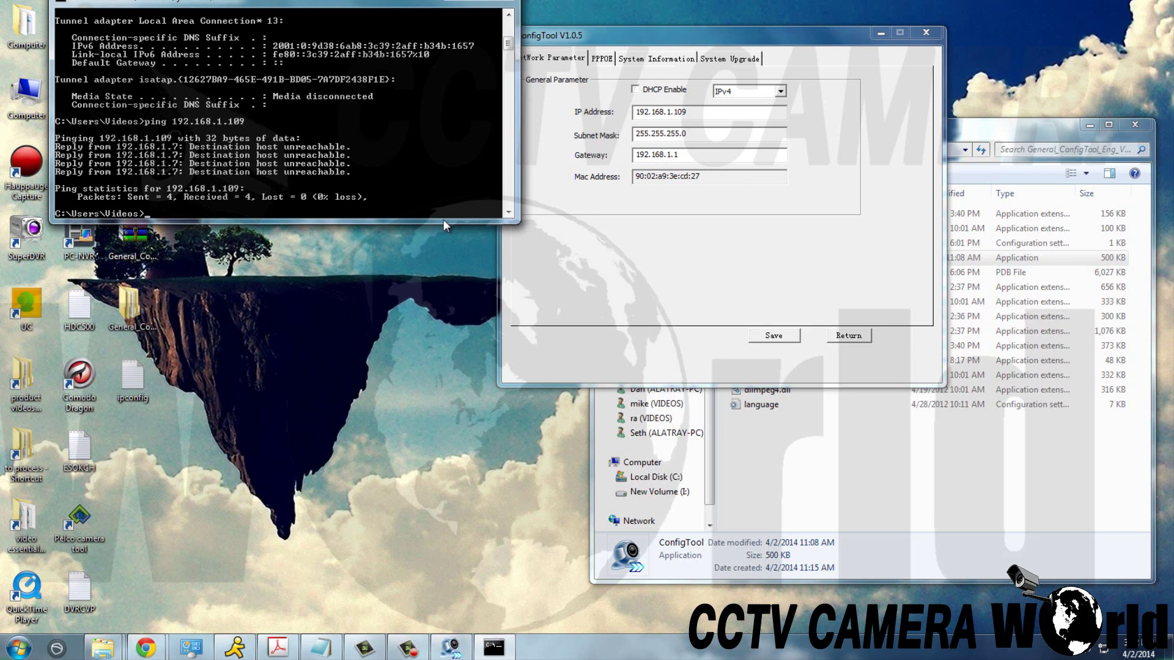
{"action": "type", "text": "ing 192.168.1.108"}
{"action": "key", "text": "Return"}
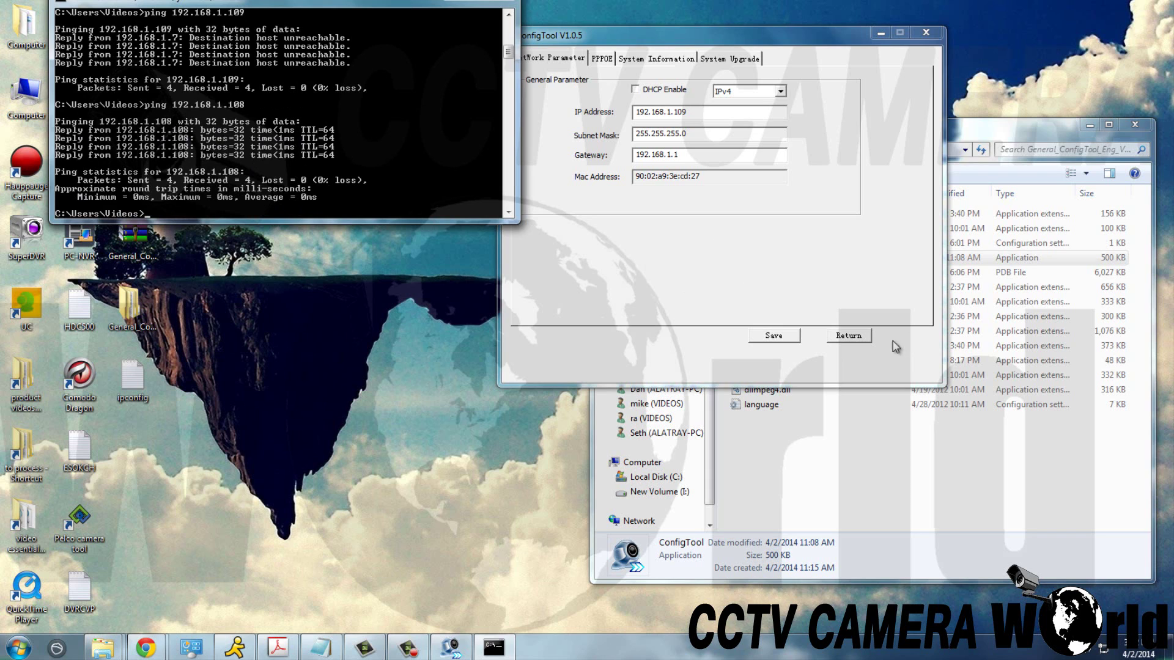
Review the new 192.168.1.109 address and the subnet mask in the camera's network settings.
{"action": "left_click", "coordinate": [726, 112]}
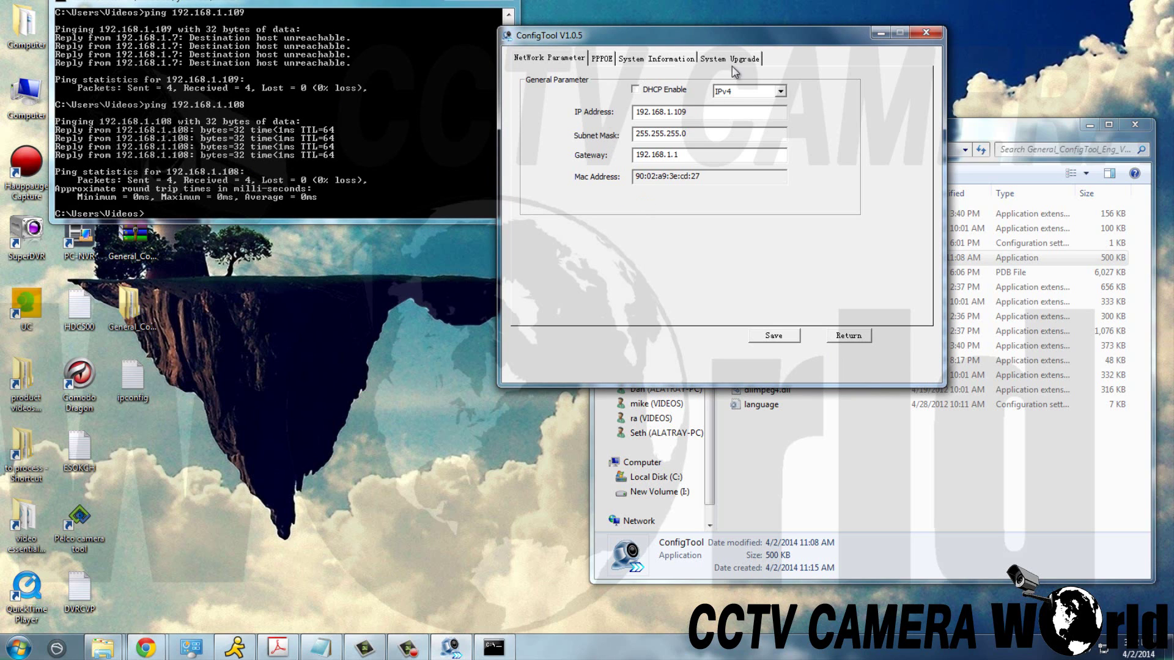
{"action": "double_click", "coordinate": [685, 113]}
{"action": "left_click", "coordinate": [709, 110]}
{"action": "left_click_drag", "start_coordinate": [640, 133], "coordinate": [589, 178]}
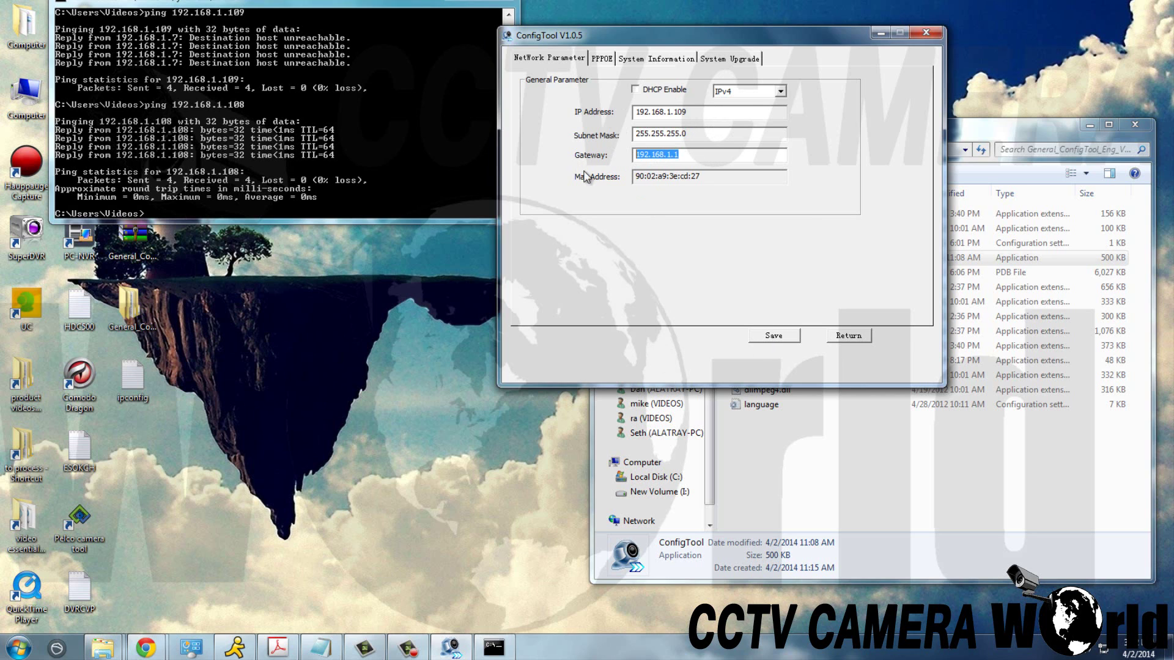
Save the settings, acknowledge the success message, refresh the Device List and select the 192.168.1.109 camera.
{"action": "left_click", "coordinate": [793, 337]}
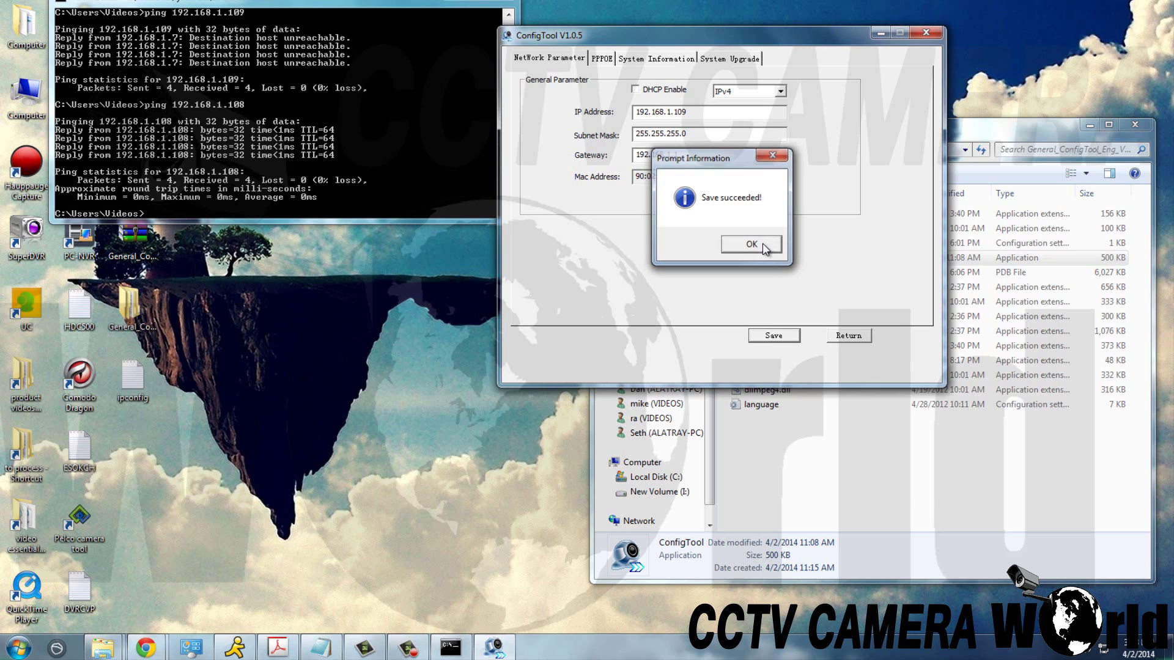
{"action": "left_click", "coordinate": [772, 252]}
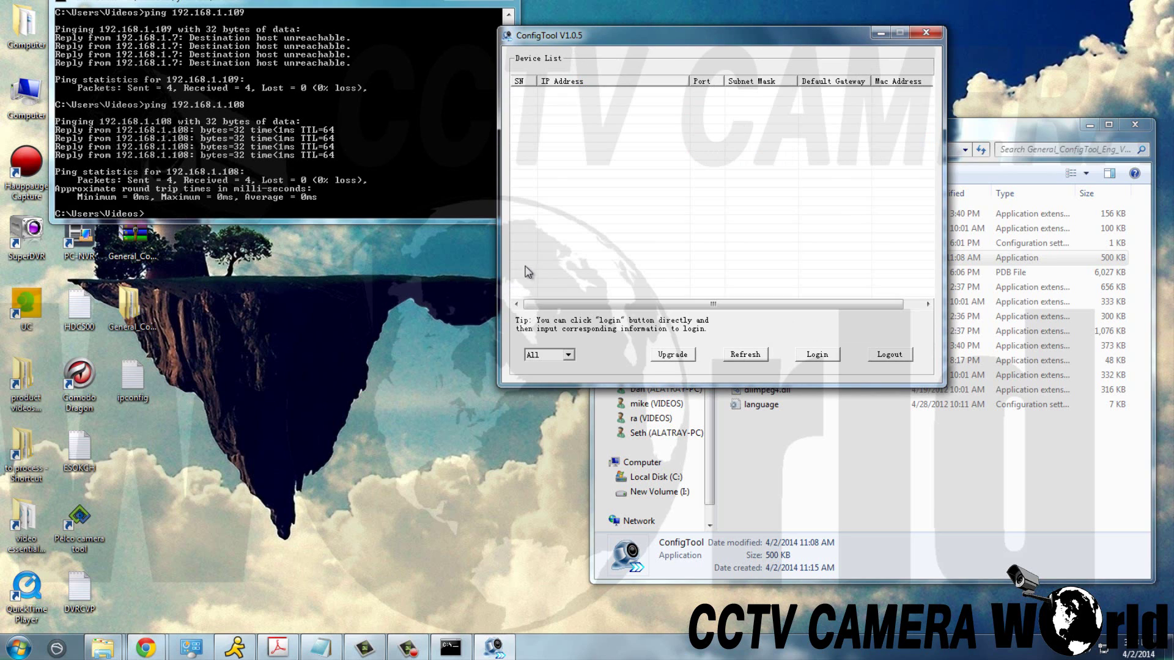
{"action": "left_click", "coordinate": [745, 355]}
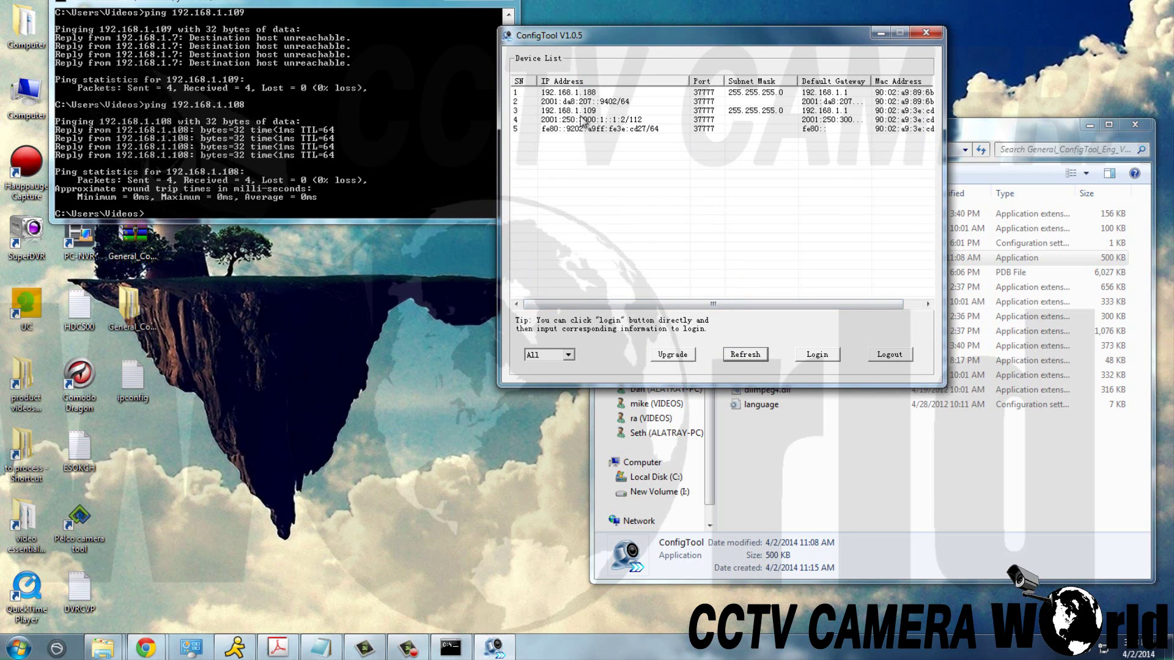
{"action": "left_click", "coordinate": [580, 112]}
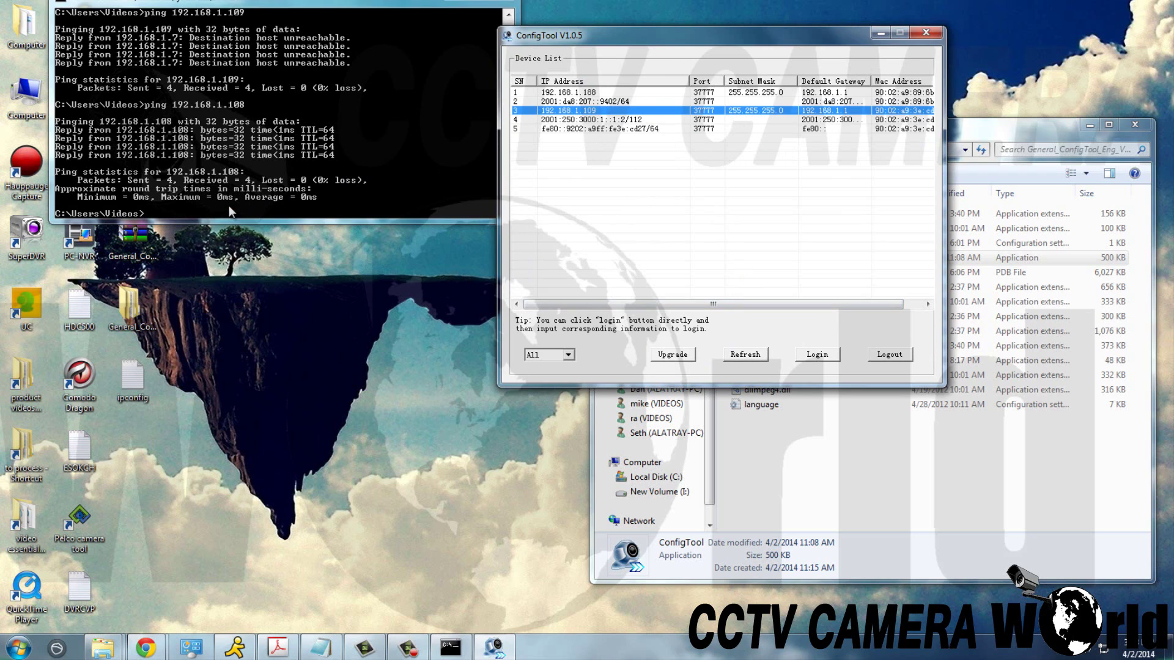
Ping 192.168.1.109 (0% loss, 83 ms average), then start a ping to 192.168.1.108.
{"action": "left_click", "coordinate": [197, 209]}
{"action": "type", "text": "pi"}
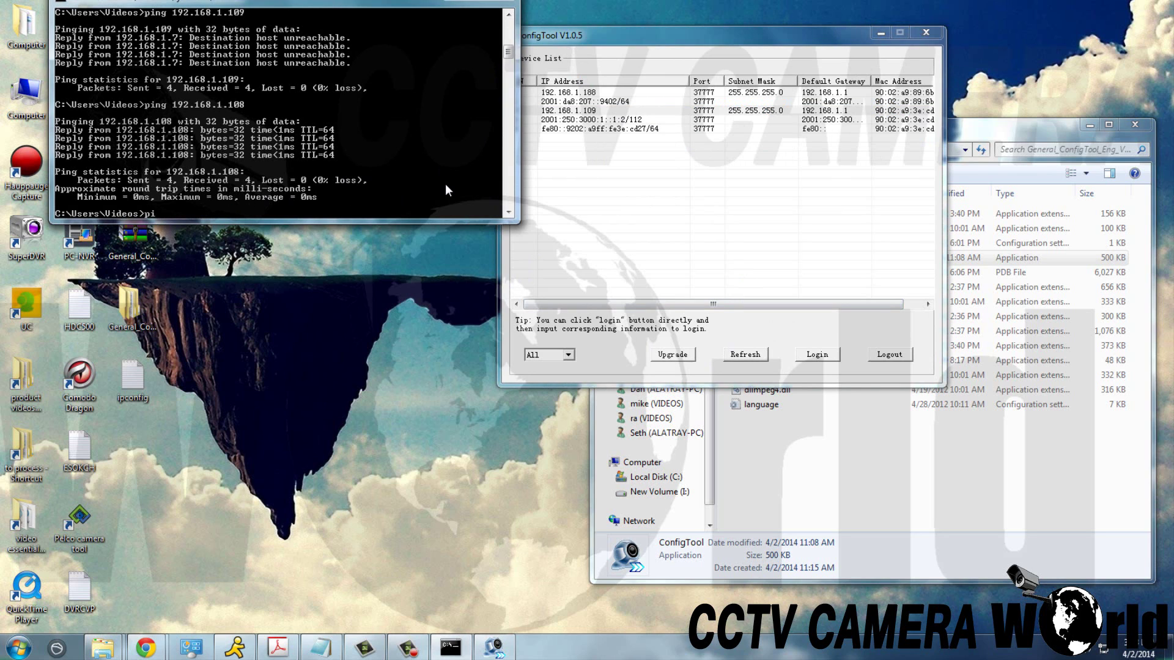
{"action": "type", "text": "ng 192.168.1.109"}
{"action": "key", "text": "Return"}
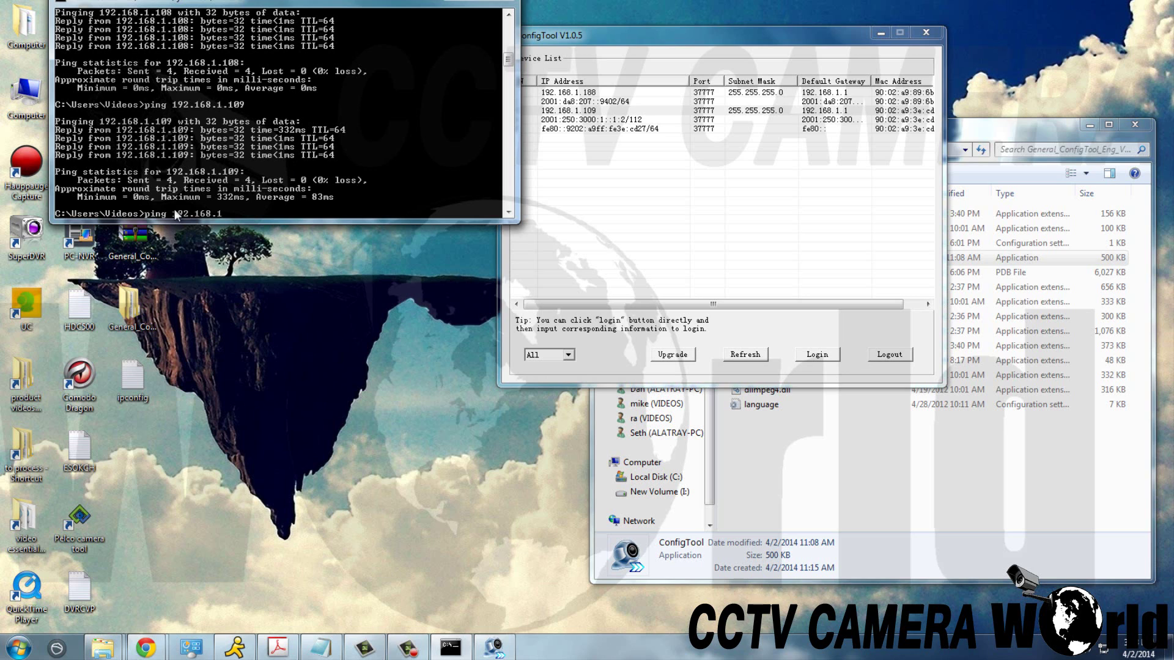
{"action": "type", "text": ".1.108"}
{"action": "key", "text": "Return"}
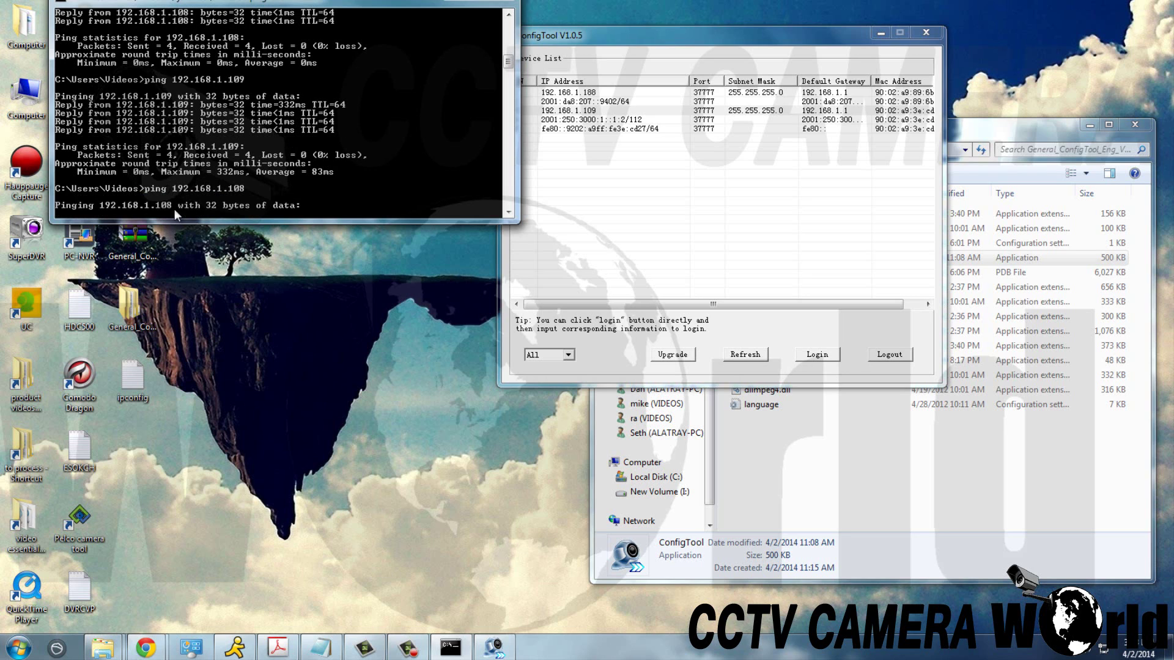